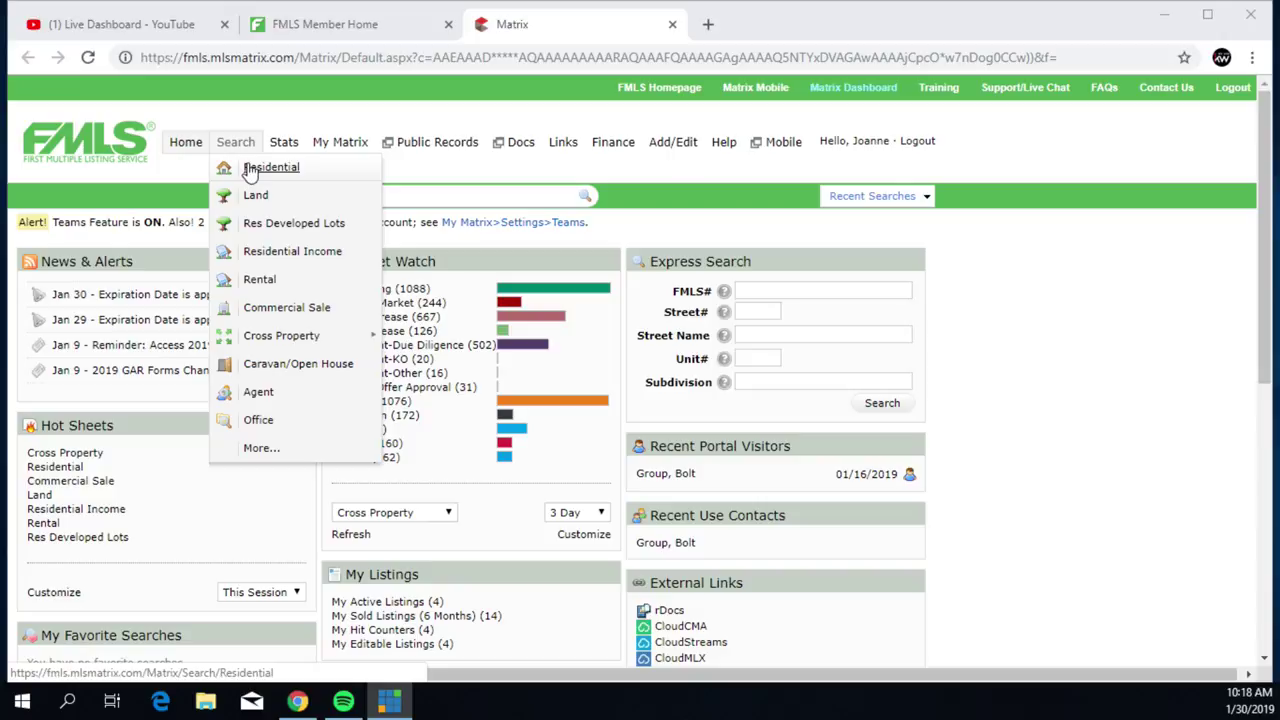
Start a residential search with the city set to Cumming and the subdivision set to "creekstone*"
{"action": "left_click", "coordinate": [250, 172]}
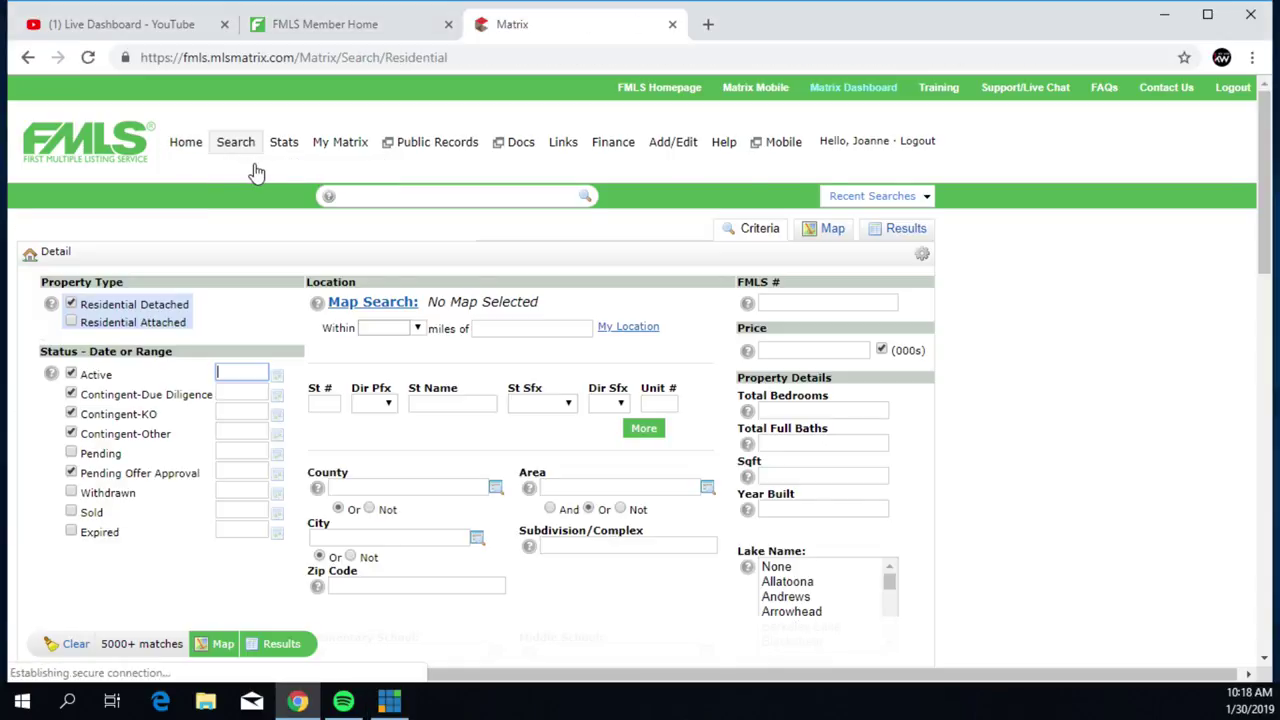
{"action": "left_click", "coordinate": [410, 536]}
{"action": "type", "text": "cu"}
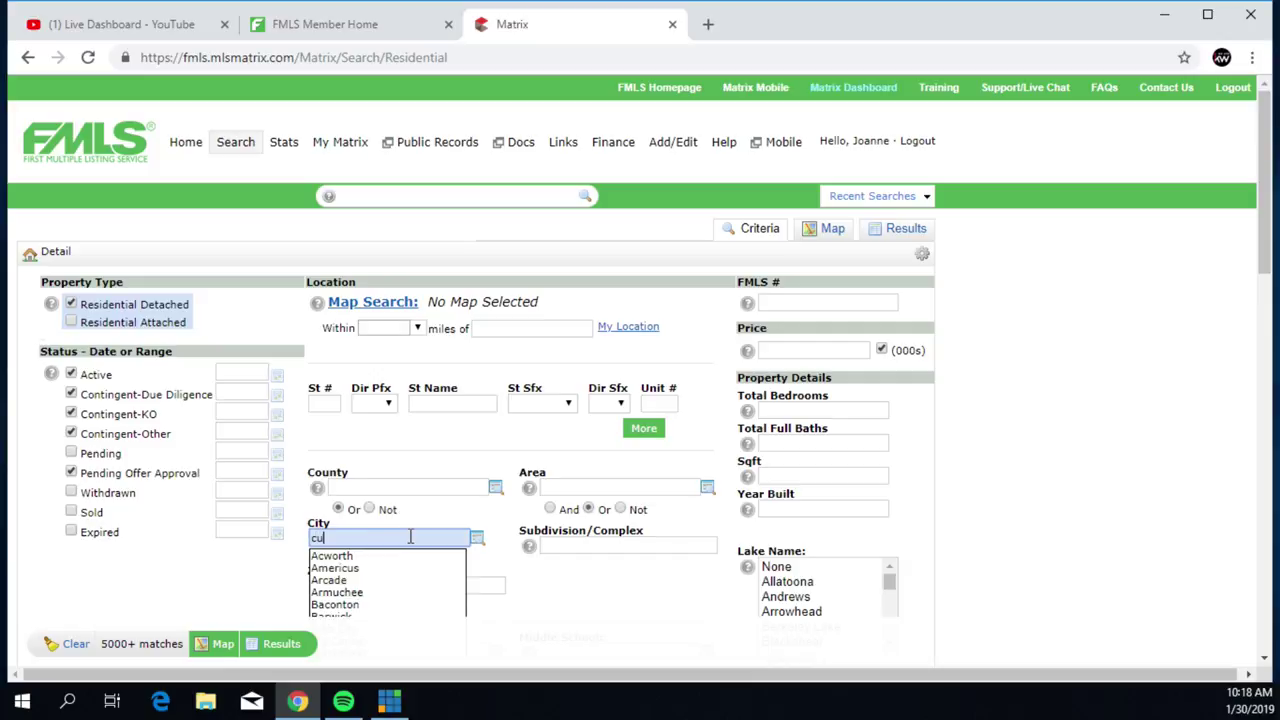
{"action": "type", "text": "mming"}
{"action": "key", "text": "Tab"}
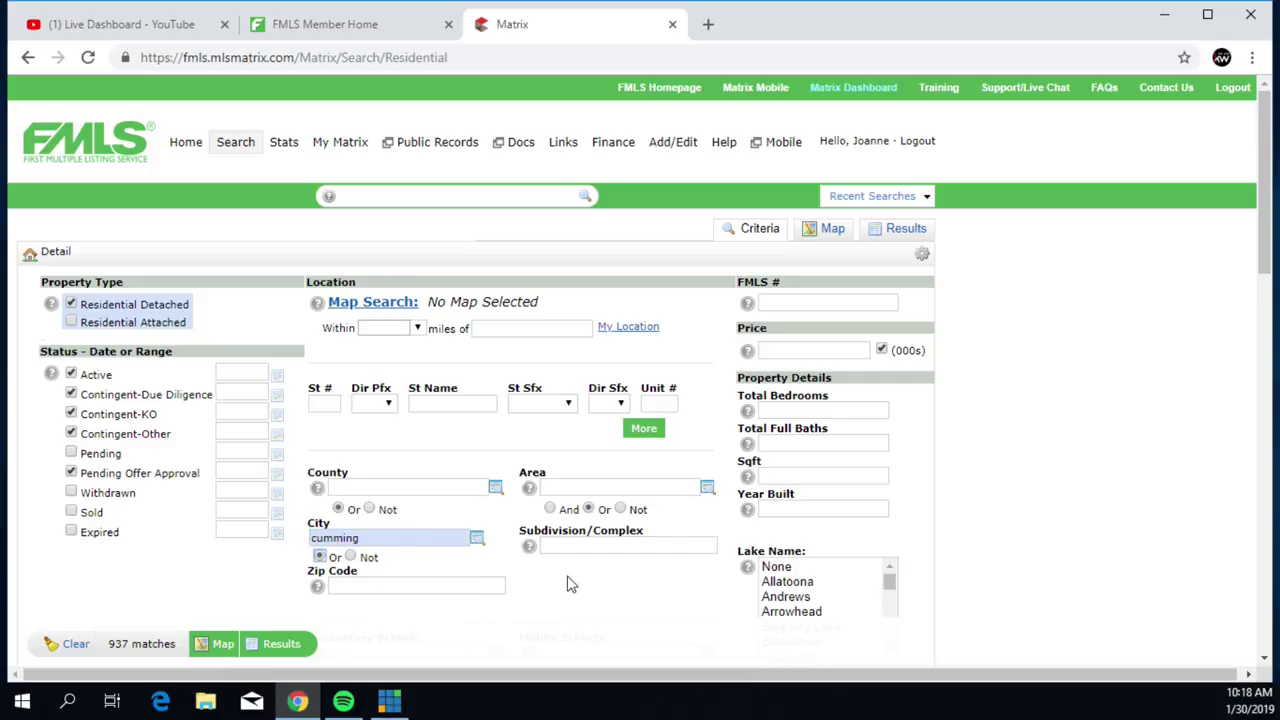
{"action": "left_click", "coordinate": [573, 544]}
{"action": "type", "text": "c"}
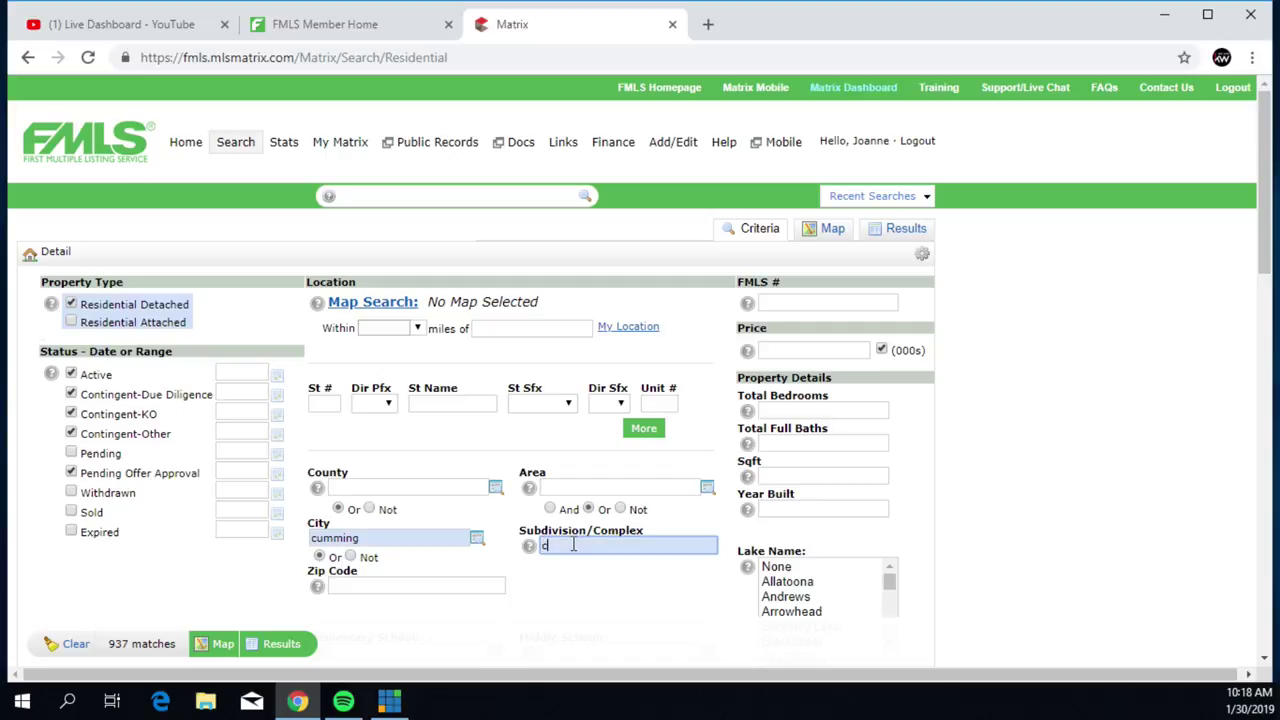
{"action": "type", "text": "reekstone*"}
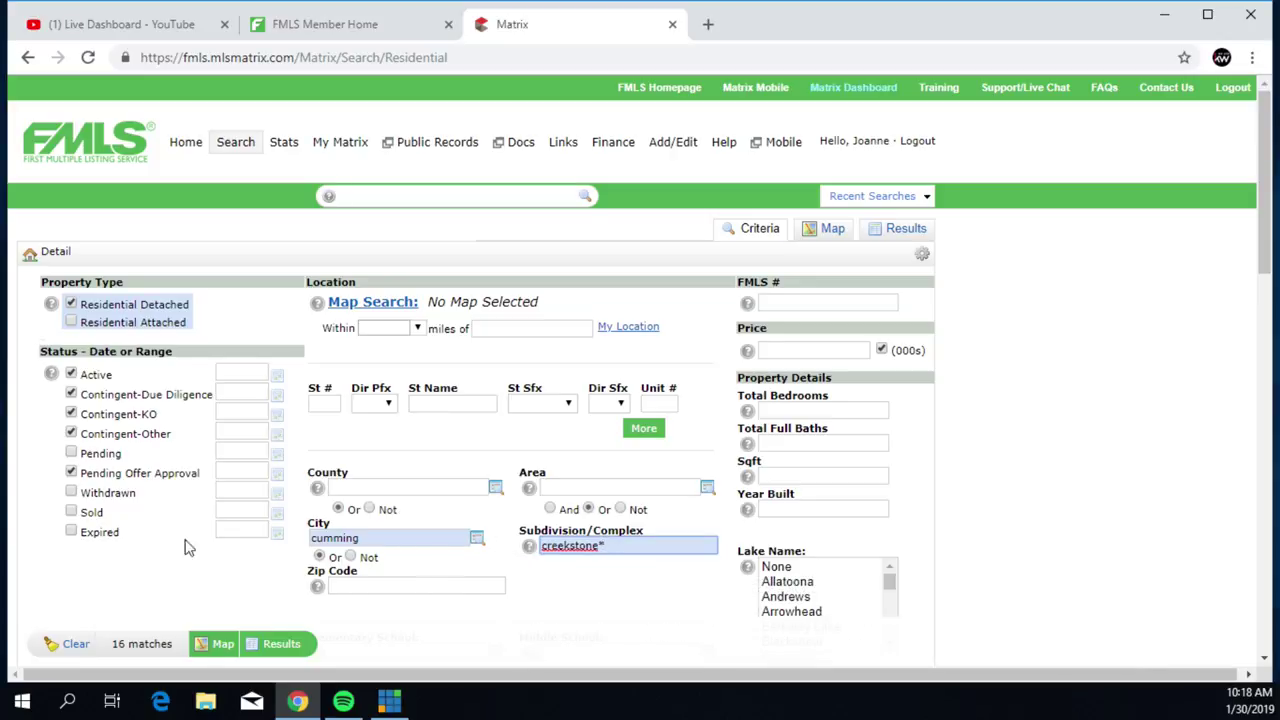
Include the Withdrawn, Sold and Pending statuses in the search criteria
{"action": "left_click", "coordinate": [71, 493]}
{"action": "left_click", "coordinate": [71, 512]}
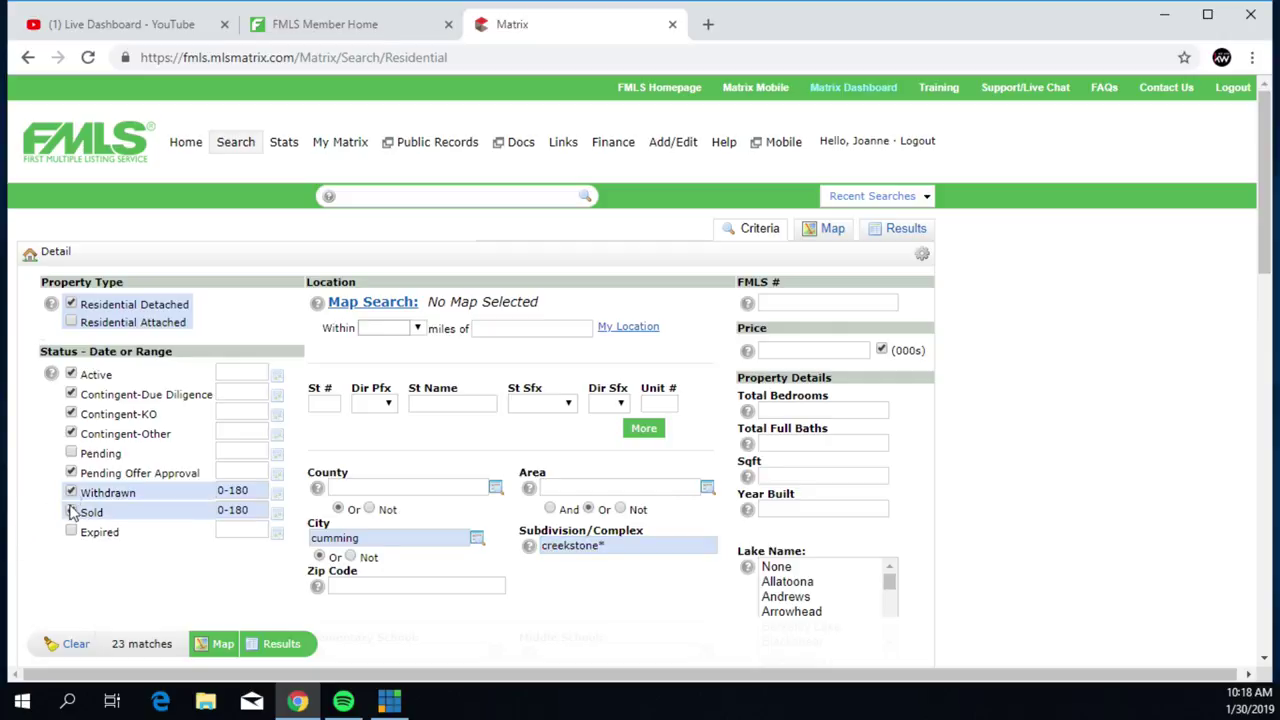
{"action": "left_click", "coordinate": [71, 453]}
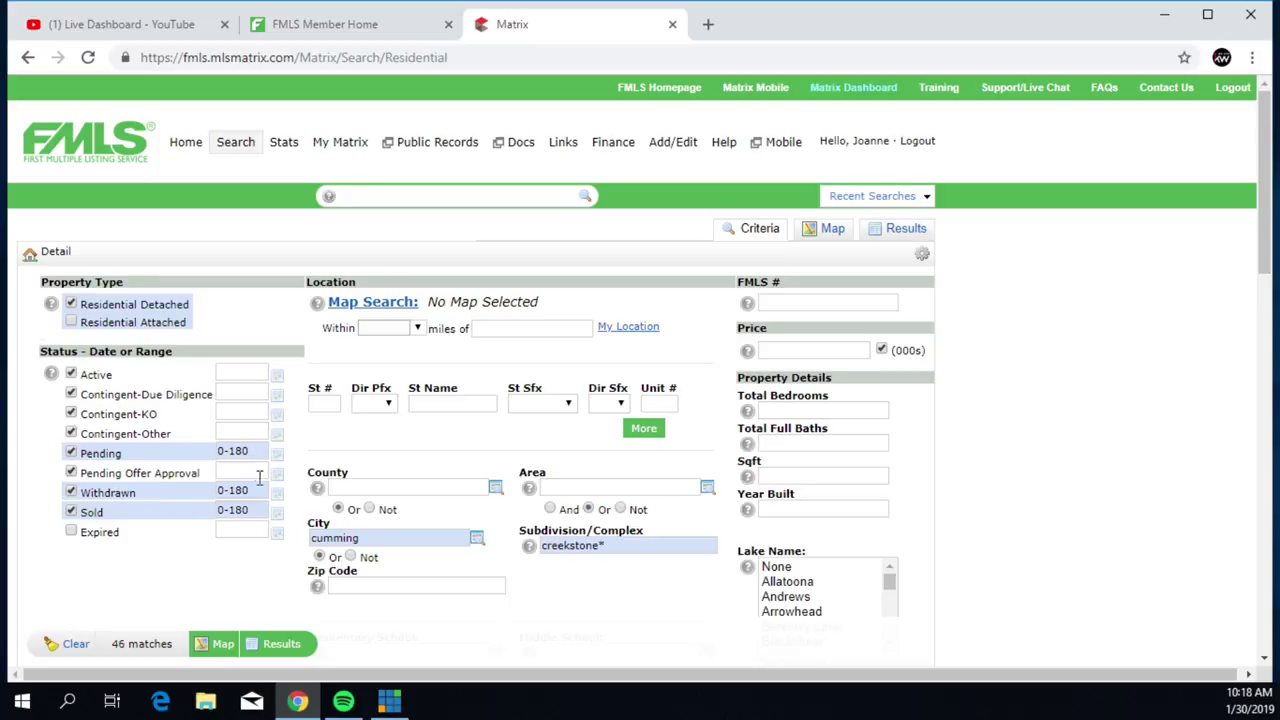
Set the date range to 0-90 for both the Sold and Pending statuses
{"action": "left_click", "coordinate": [260, 510]}
{"action": "key", "text": "BackSpace"}
{"action": "key", "text": "BackSpace"}
{"action": "type", "text": "90"}
{"action": "left_click", "coordinate": [262, 489]}
{"action": "left_click", "coordinate": [260, 452]}
{"action": "key", "text": "BackSpace"}
{"action": "key", "text": "BackSpace"}
{"action": "type", "text": "90"}
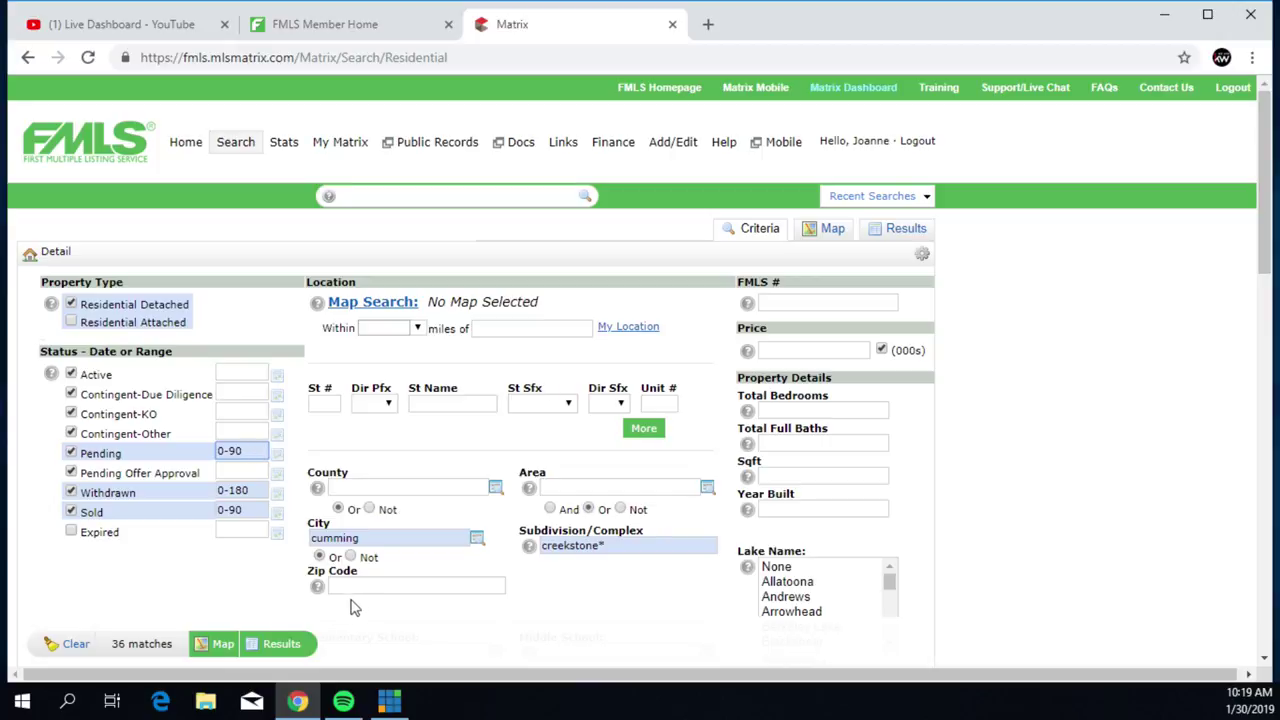
Show the matching listings and look through their subdivision names and statuses
{"action": "mouse_move", "coordinate": [359, 588]}
{"action": "left_click", "coordinate": [281, 644]}
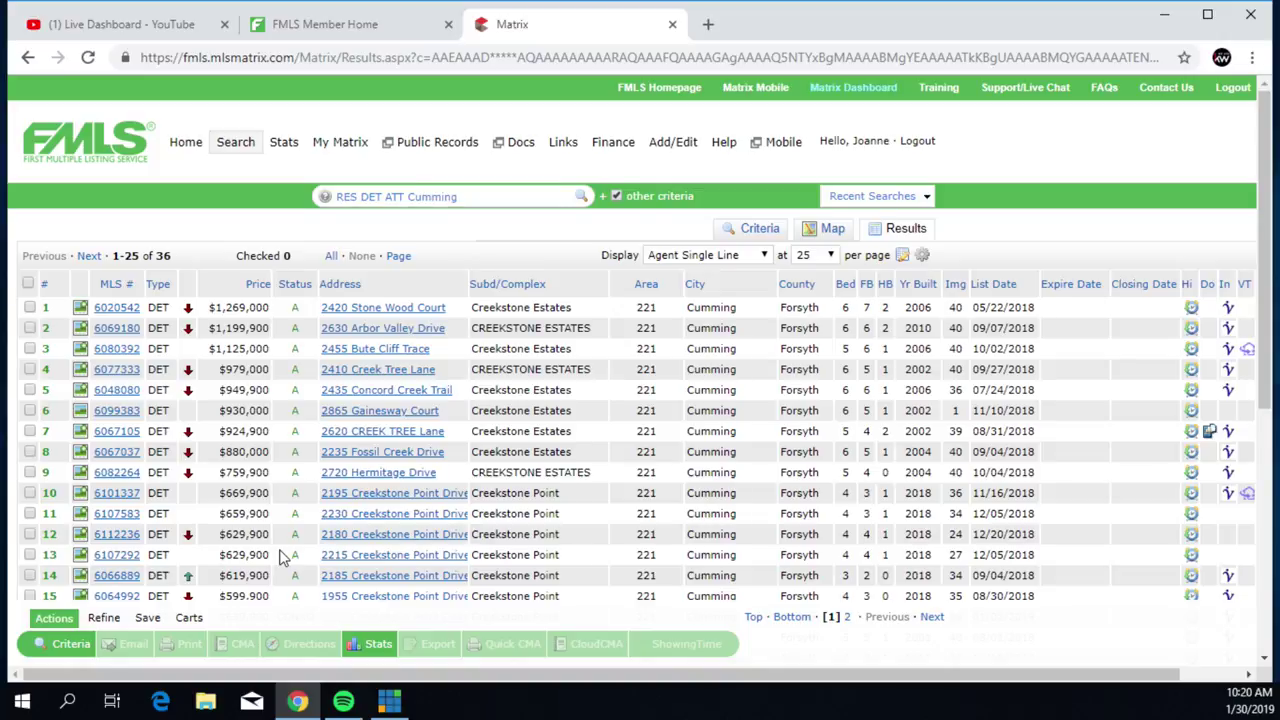
{"action": "scroll", "coordinate": [281, 557], "scroll_direction": "down", "scroll_amount": 3}
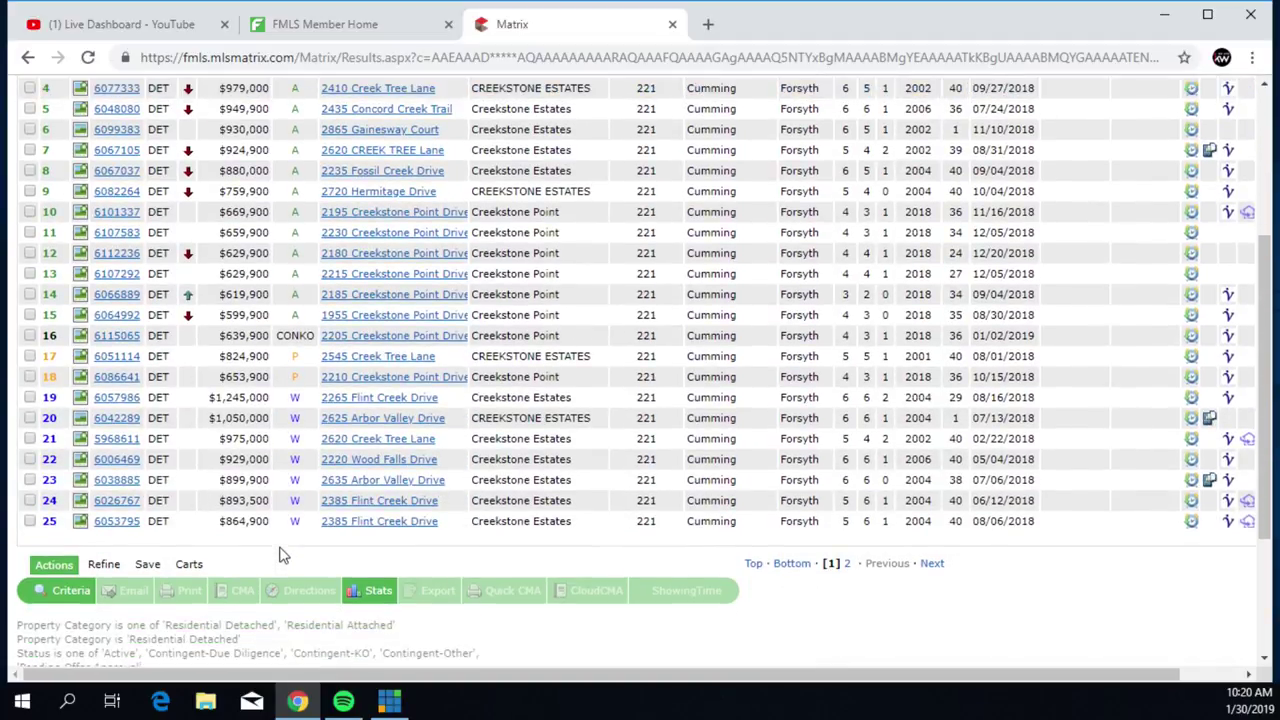
{"action": "scroll", "coordinate": [300, 535], "scroll_direction": "up", "scroll_amount": 2}
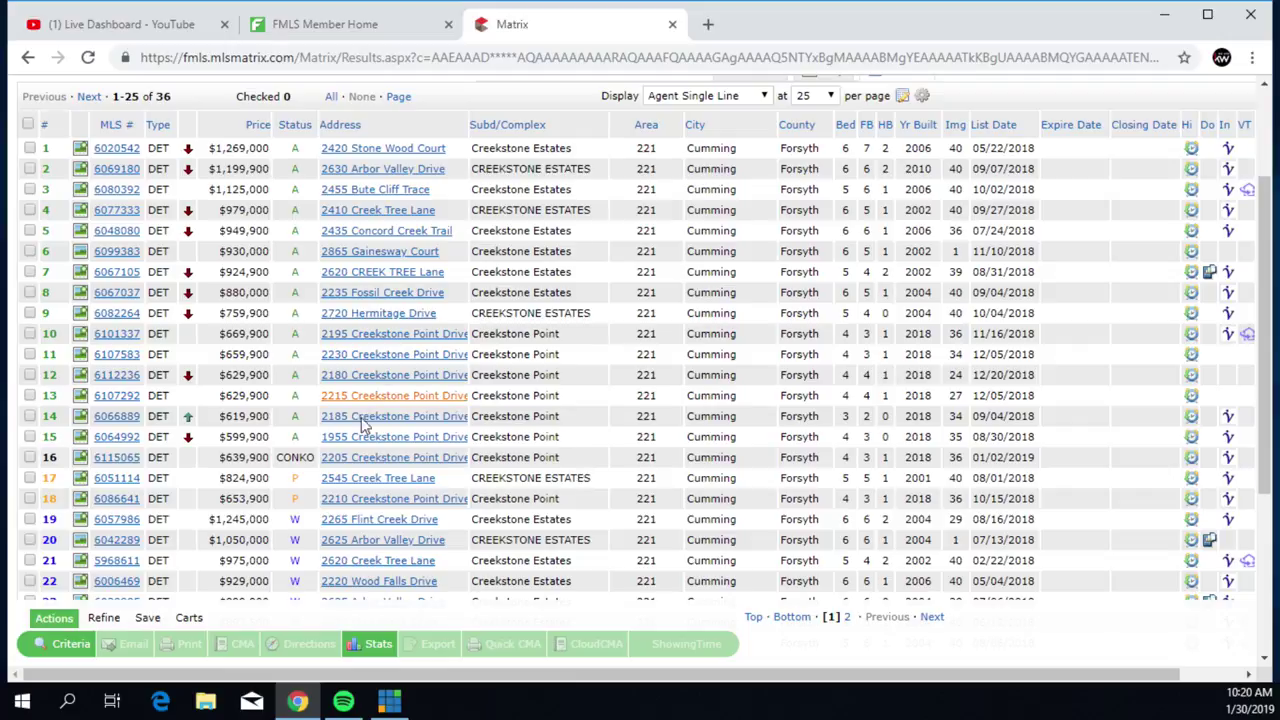
Return to the search criteria, narrow the subdivision to "creekstone e*" and show the results again
{"action": "left_click", "coordinate": [80, 648]}
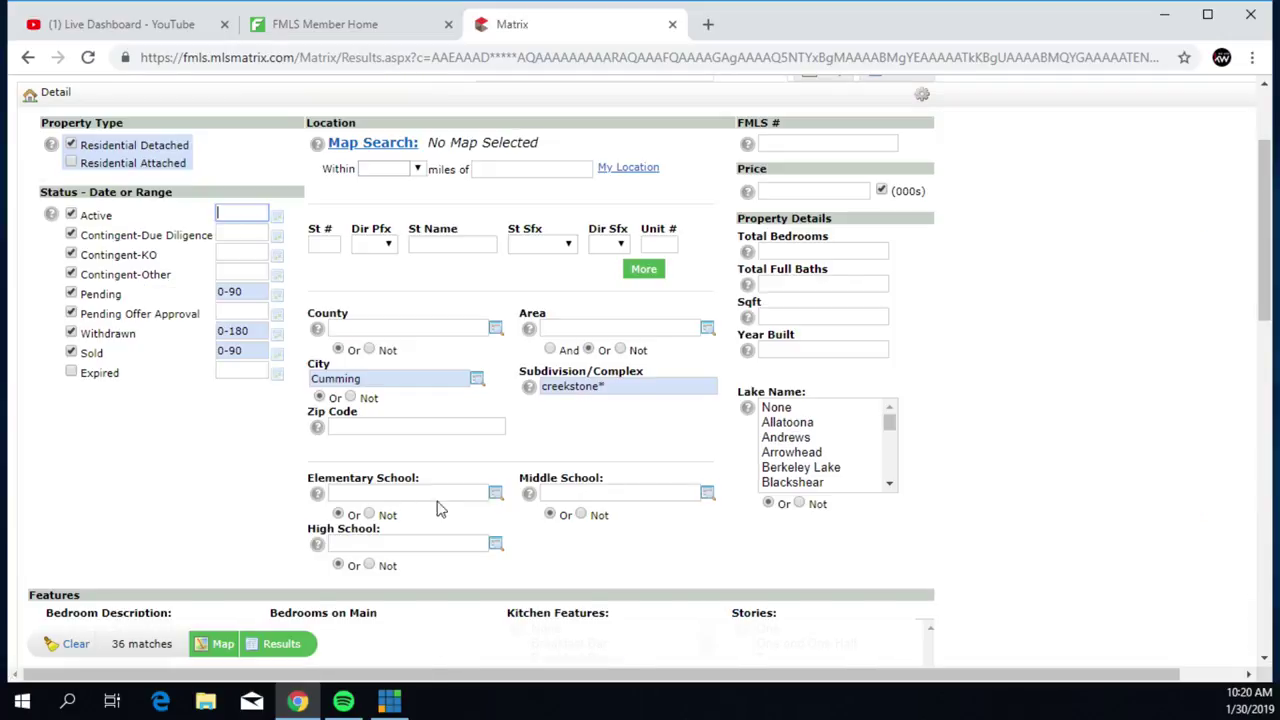
{"action": "left_click", "coordinate": [620, 385]}
{"action": "key", "text": "BackSpace"}
{"action": "type", "text": "e*"}
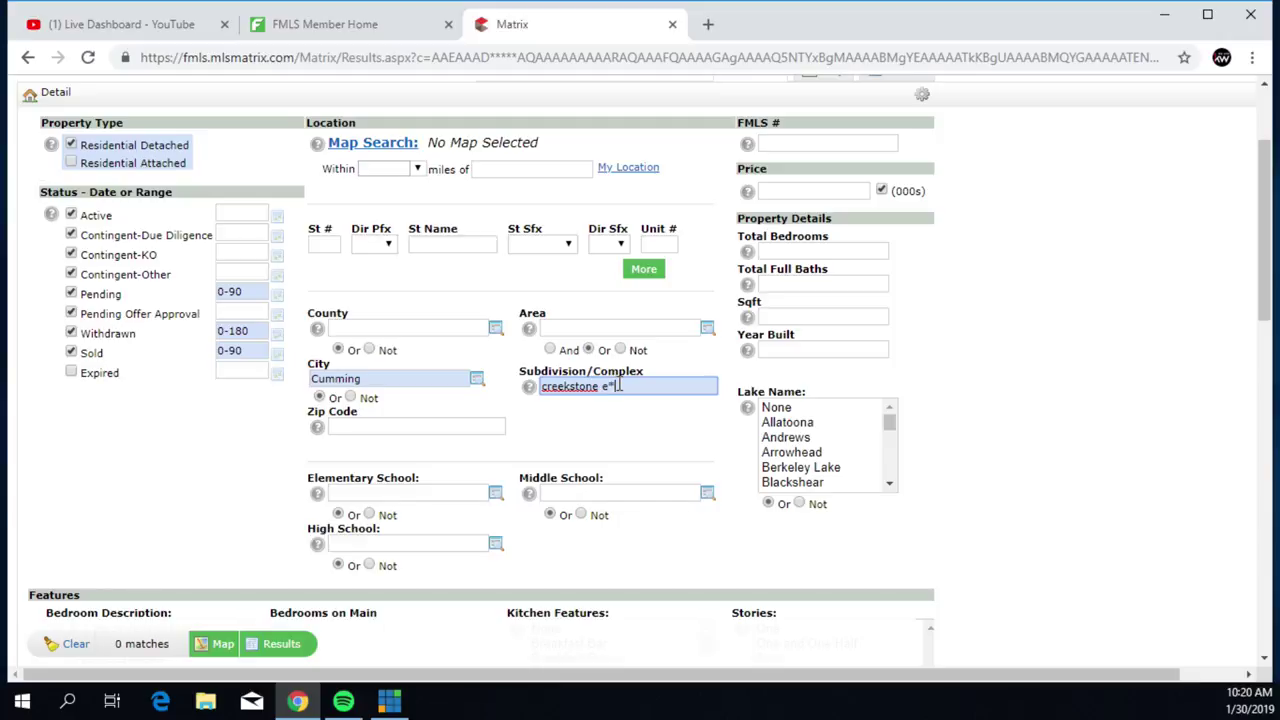
{"action": "left_click", "coordinate": [281, 644]}
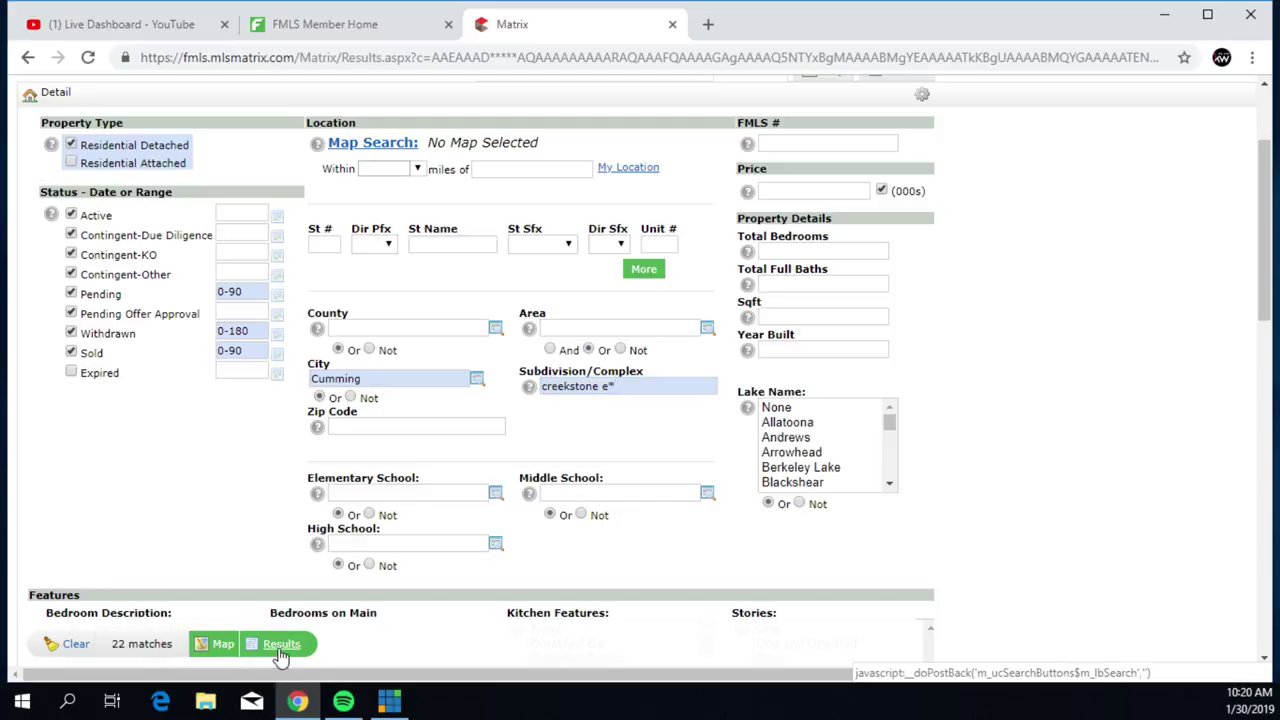
Select all listings in the results, generate a Quick CMA report from them and review its Active, Pending and Sold sections
{"action": "scroll", "coordinate": [428, 486], "scroll_direction": "down", "scroll_amount": 2}
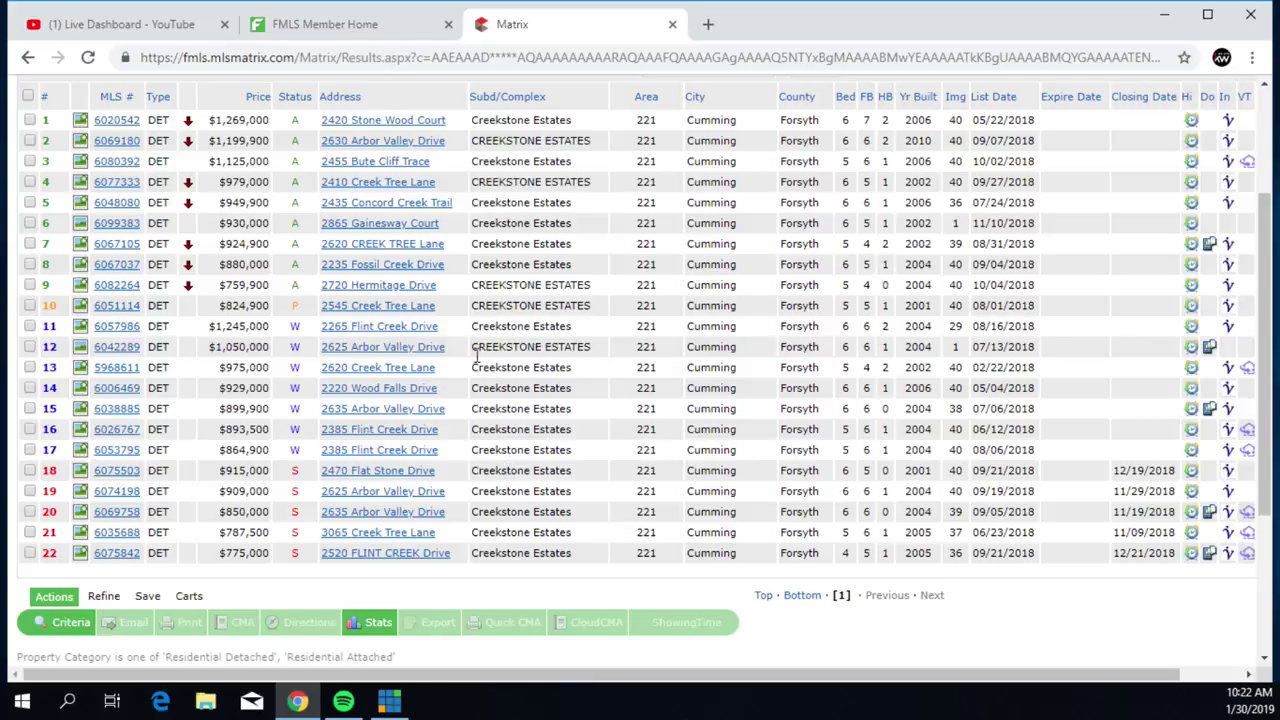
{"action": "left_click", "coordinate": [29, 97]}
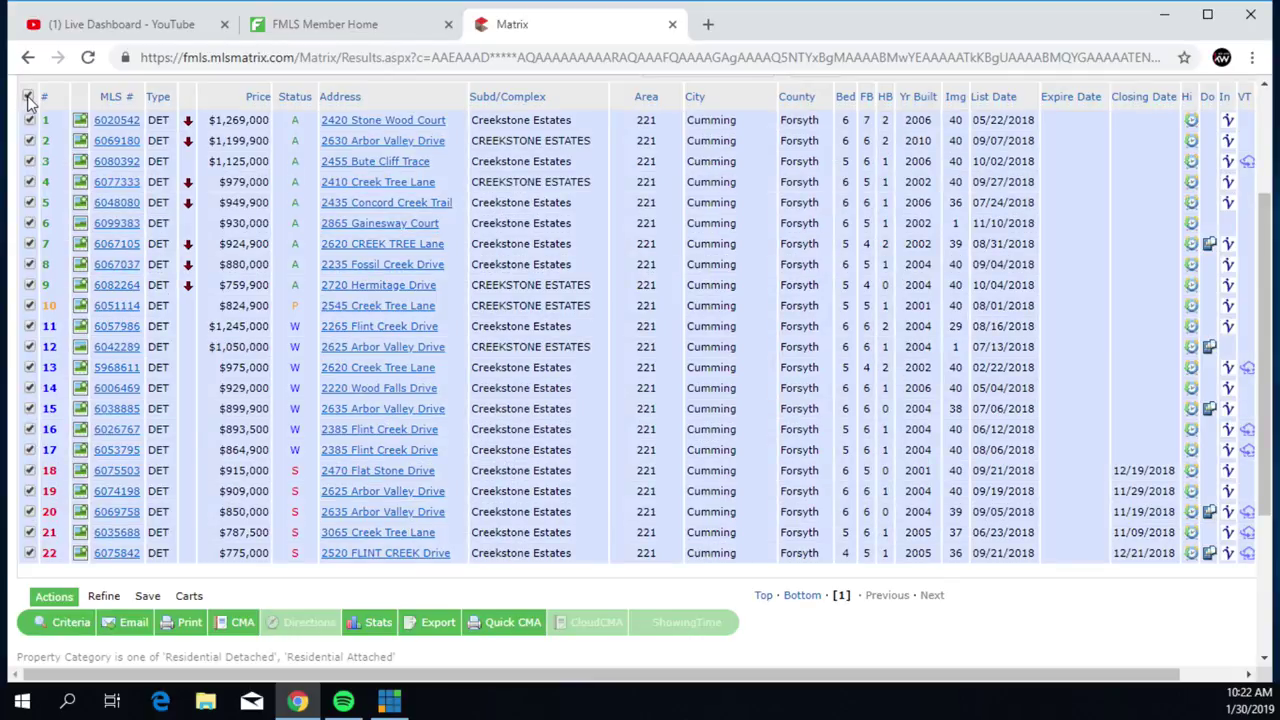
{"action": "left_click", "coordinate": [513, 623]}
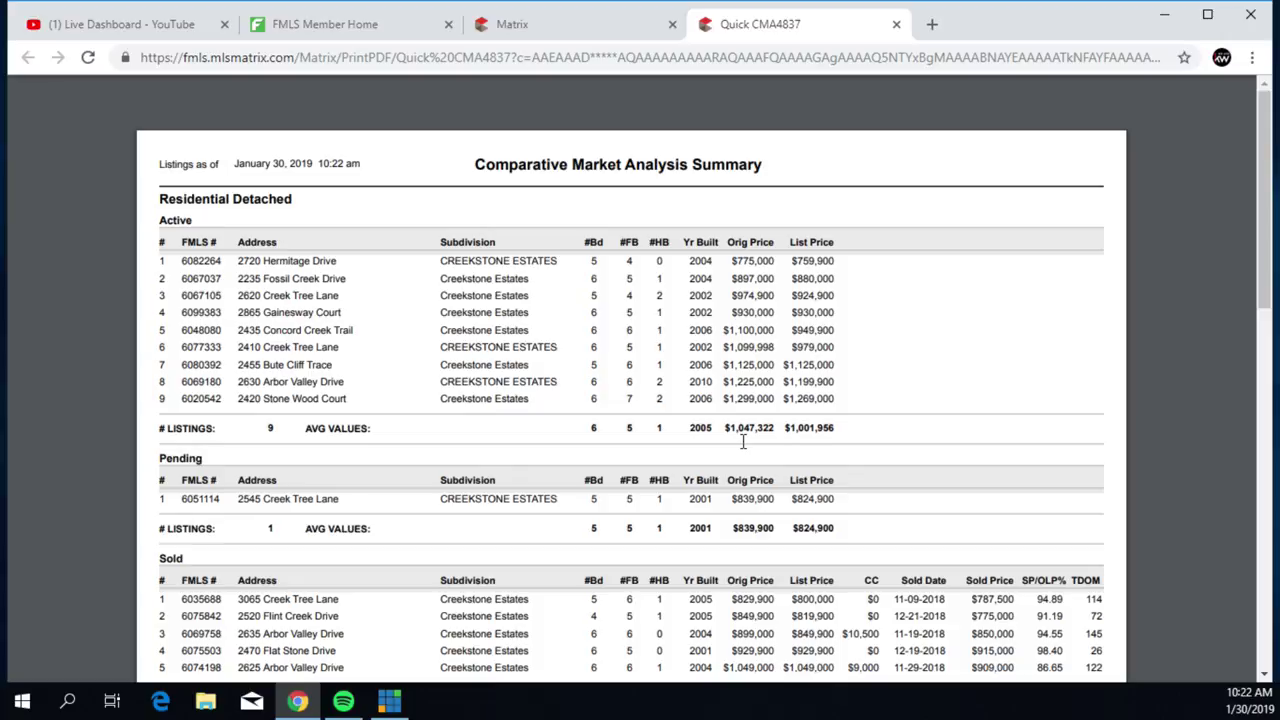
{"action": "scroll", "coordinate": [731, 445], "scroll_direction": "down", "scroll_amount": 1}
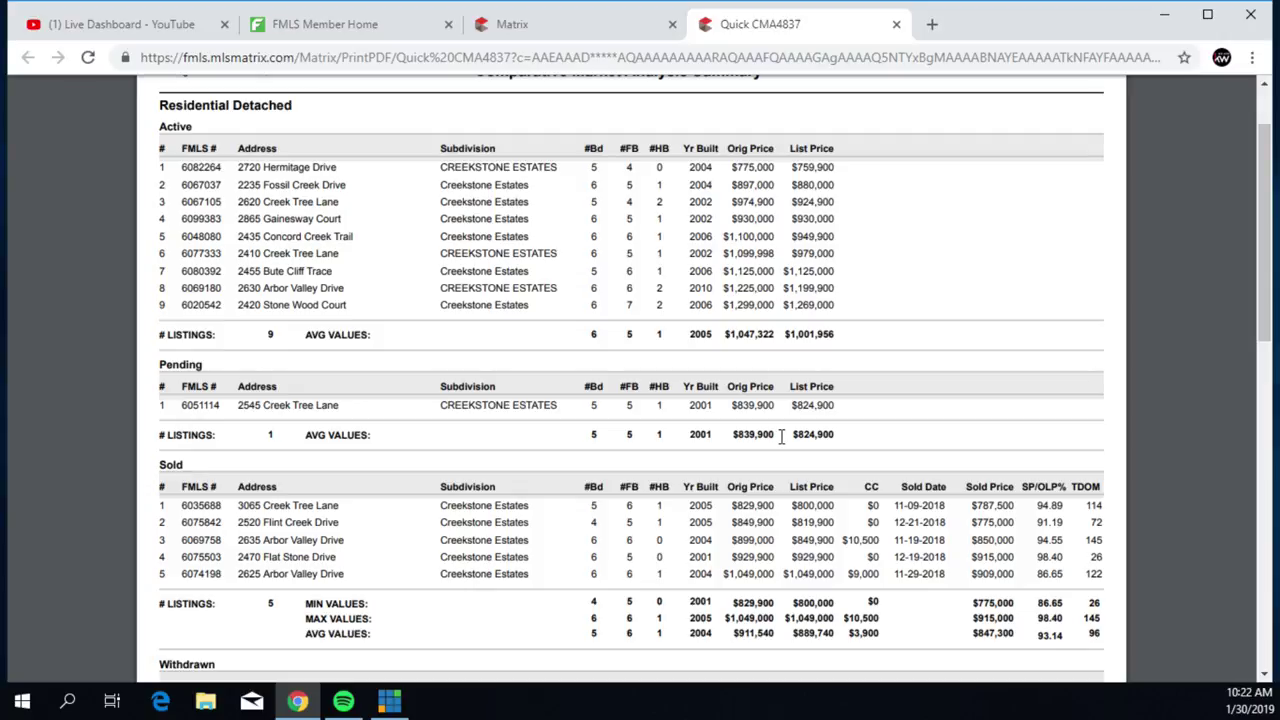
{"action": "scroll", "coordinate": [781, 434], "scroll_direction": "down", "scroll_amount": 2}
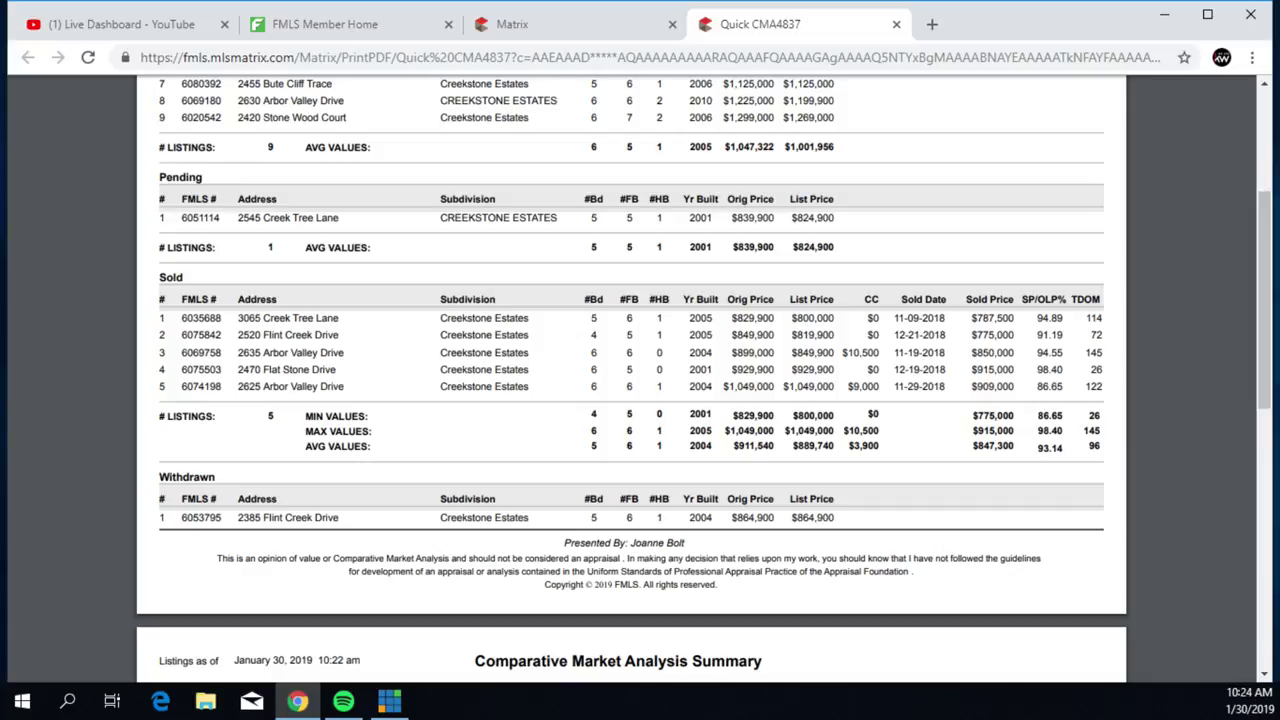
{"action": "key", "text": "alt+Tab"}
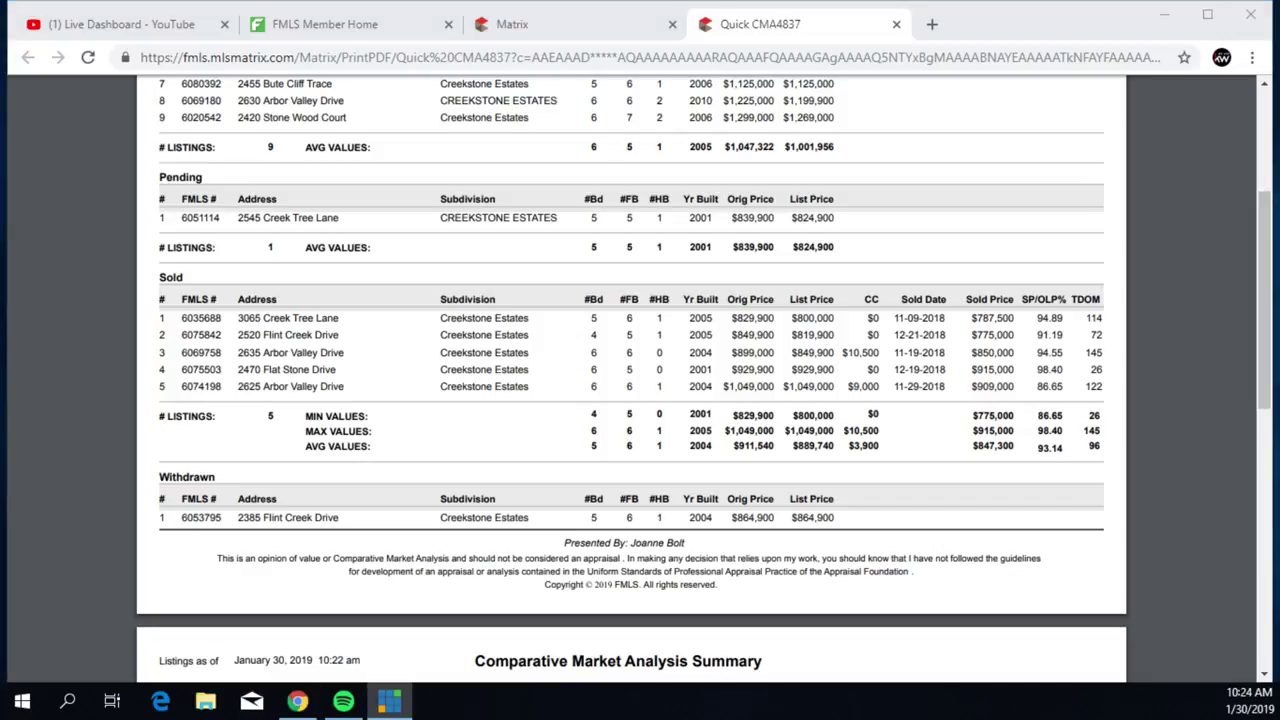